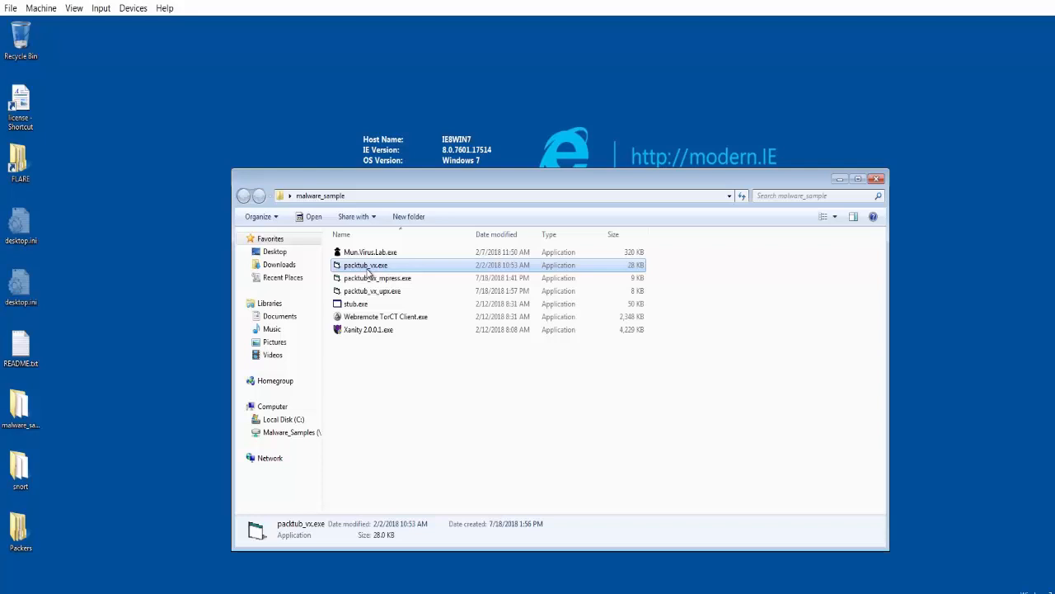
- Open packtub_vx.exe with CFF Explorer in a maximized window and examine its file properties and section headers
right_click(368, 273)
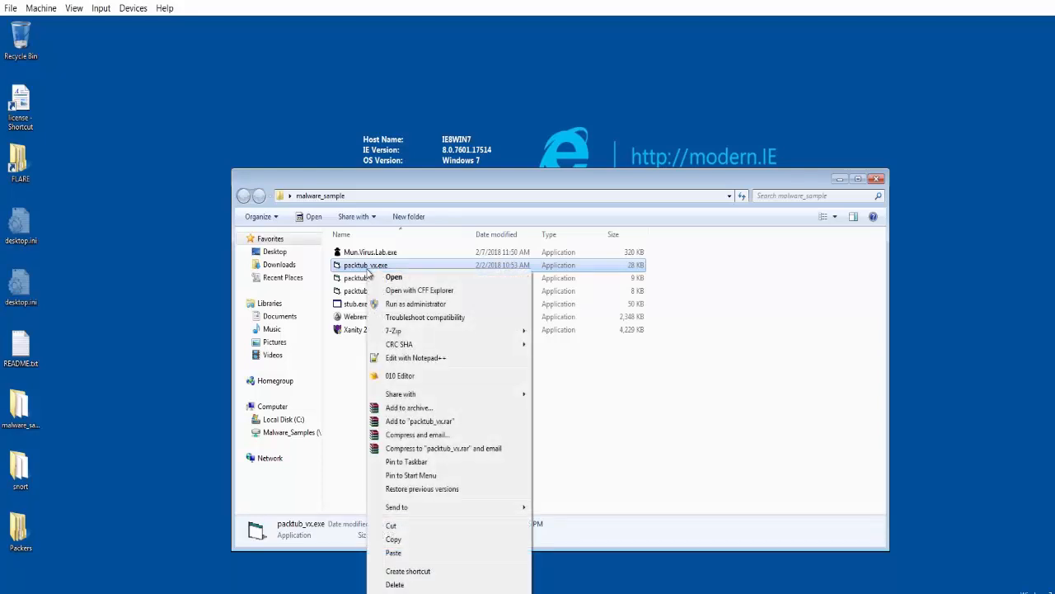
click(406, 292)
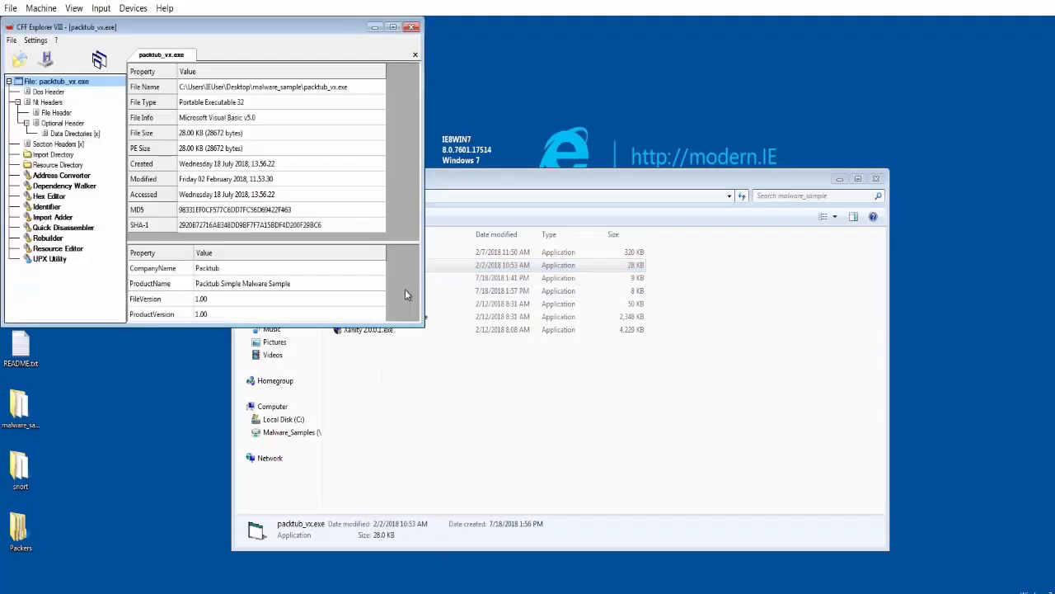
click(394, 27)
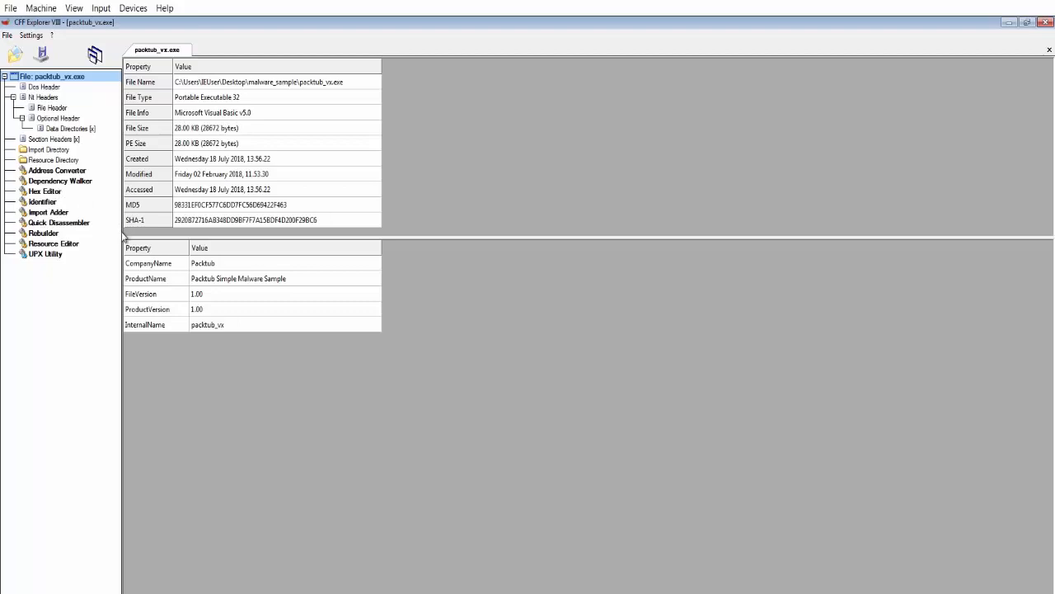
click(47, 140)
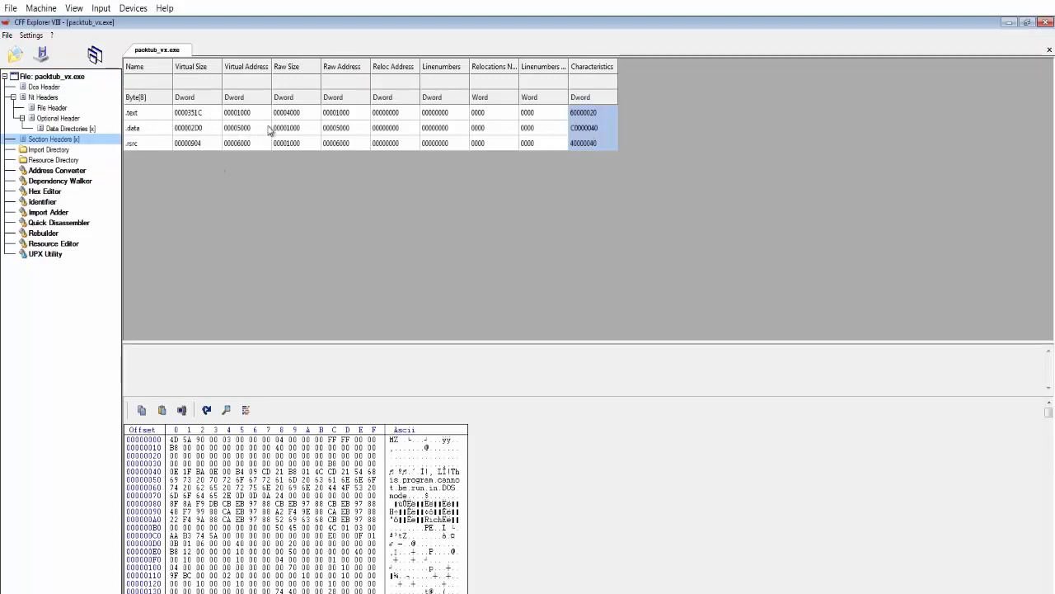
- Examine the functions packtub_vx.exe imports from MSVBVM60.DLL, then close the file's analysis window
click(33, 150)
click(148, 114)
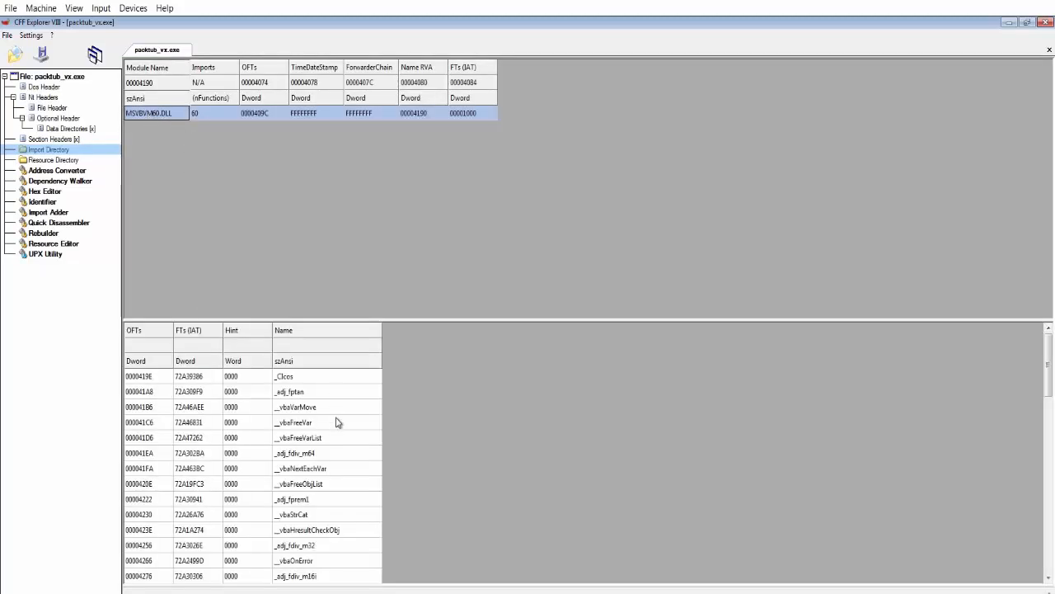
click(336, 422)
key(Down)
key(Down)
key(Down)
key(Down)
key(Down)
key(Down)
key(Down)
key(Down)
key(Down)
key(Down)
key(Down)
key(Down)
key(Down)
key(Down)
key(Down)
key(Down)
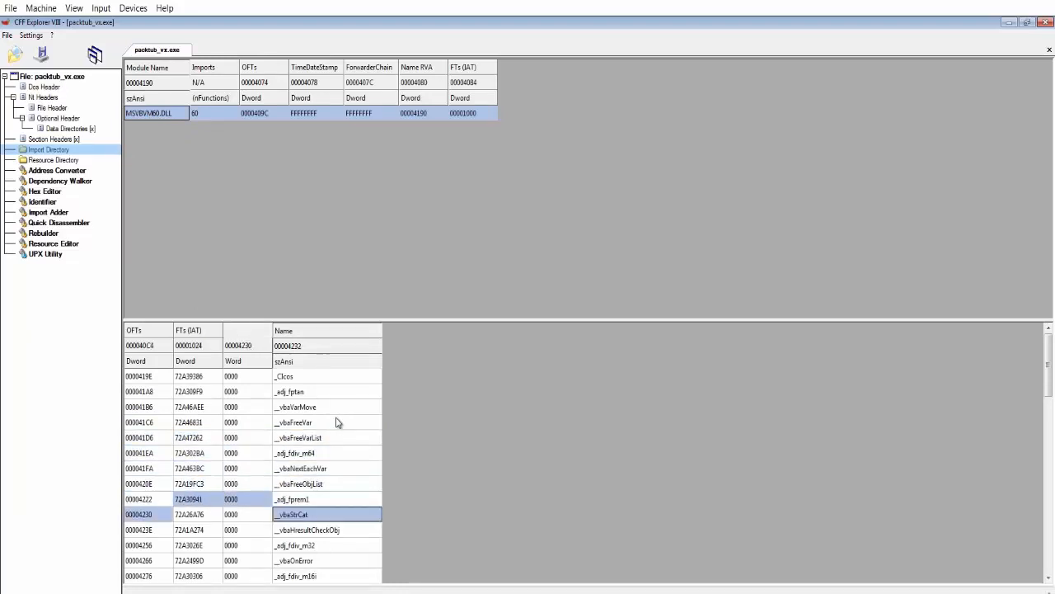
key(Down)
key(Down)
key(Down)
key(Down)
key(Down)
key(Down)
key(Down)
key(Down)
key(Down)
key(Down)
key(Down)
key(Down)
key(Down)
key(Down)
key(Down)
key(Down)
key(Down)
key(Down)
key(Down)
key(Down)
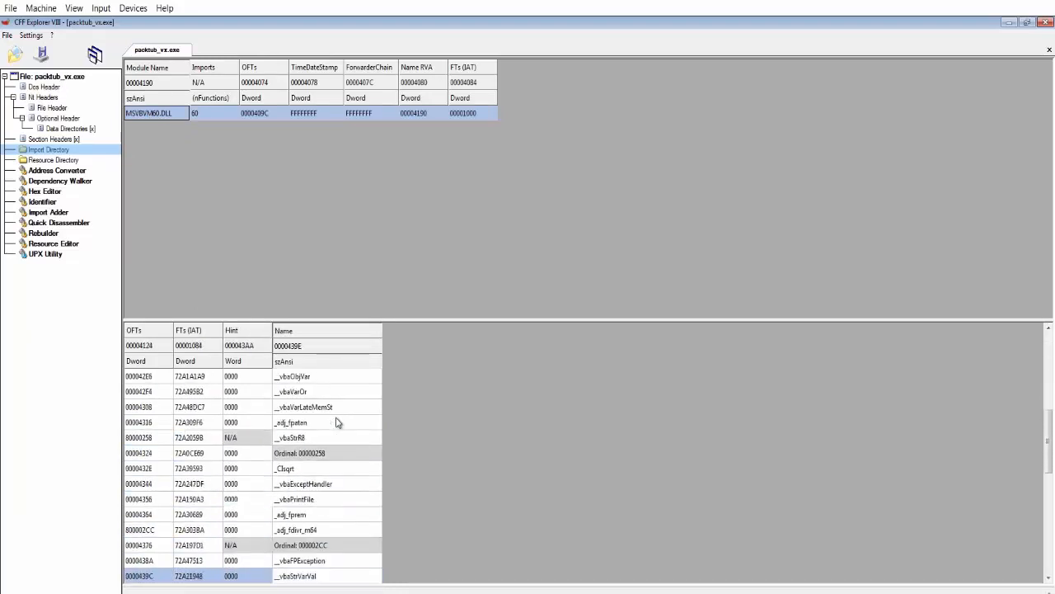
click(1045, 22)
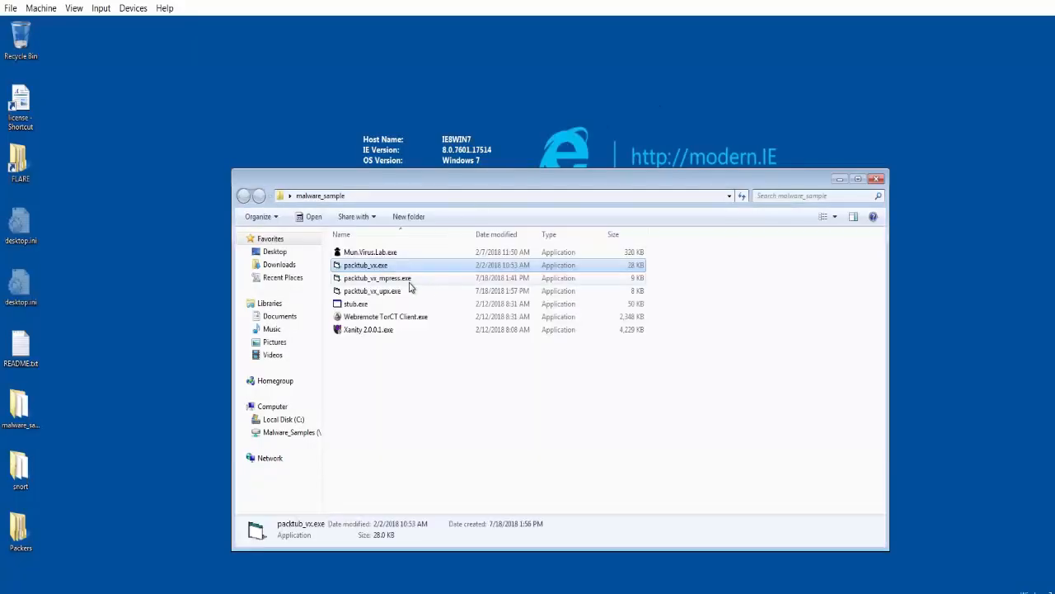
- Open packtub_vx_mpress.exe with CFF Explorer and examine its section headers and general file information
click(403, 280)
right_click(402, 284)
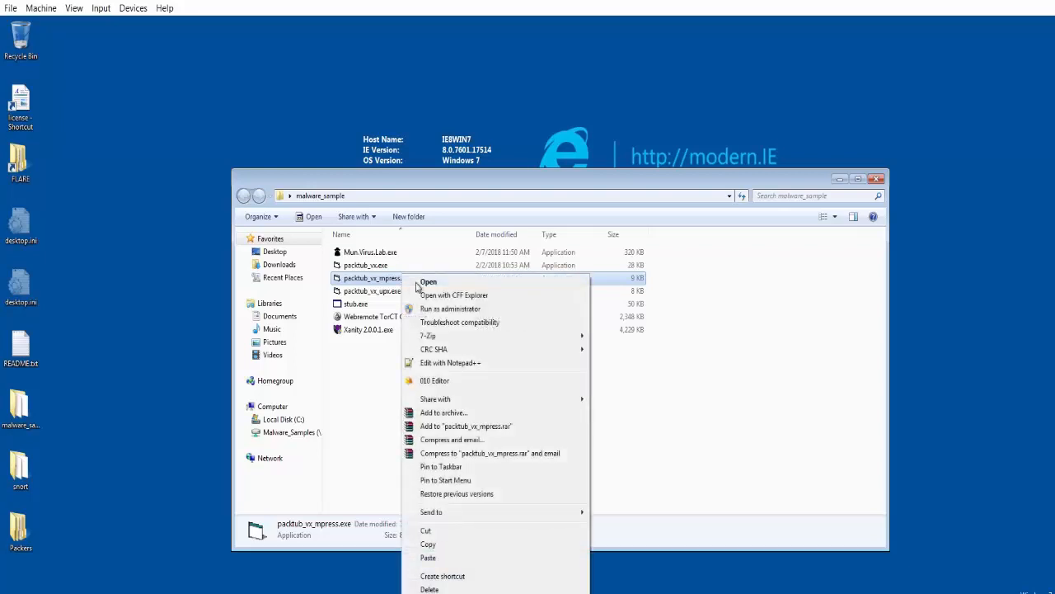
click(440, 295)
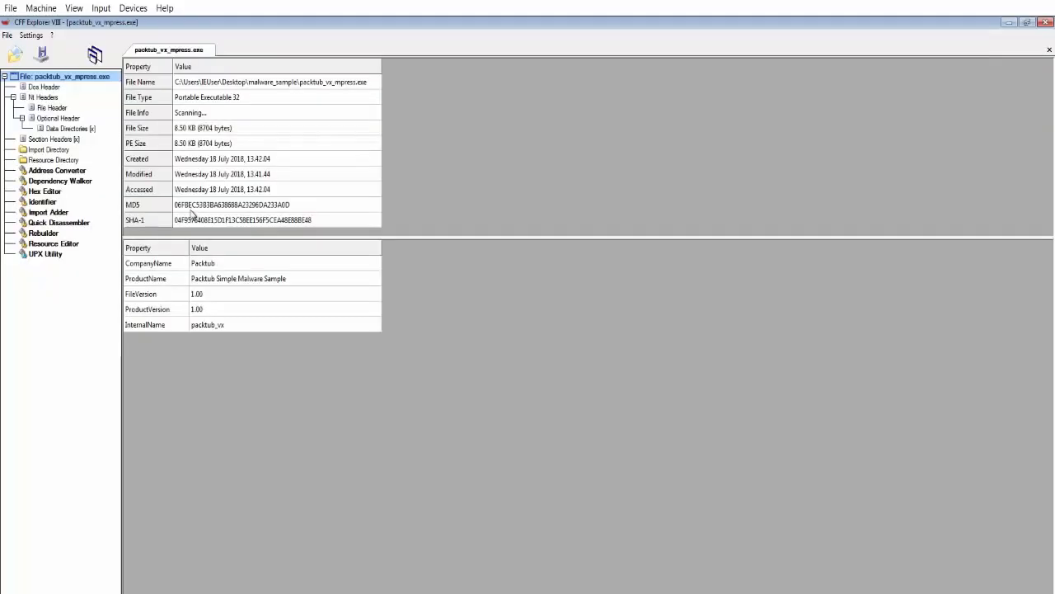
click(64, 139)
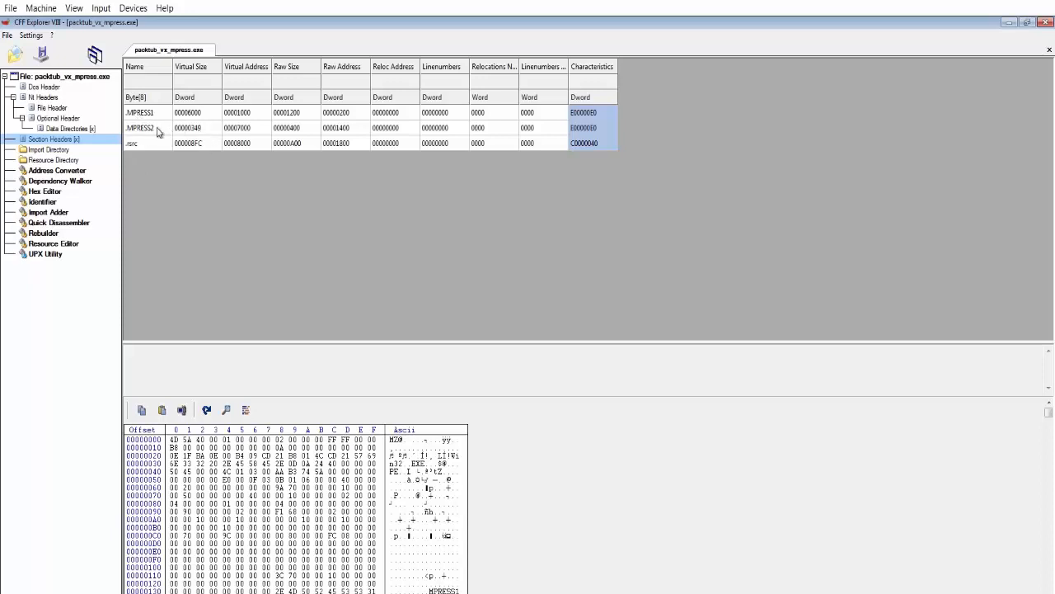
click(59, 76)
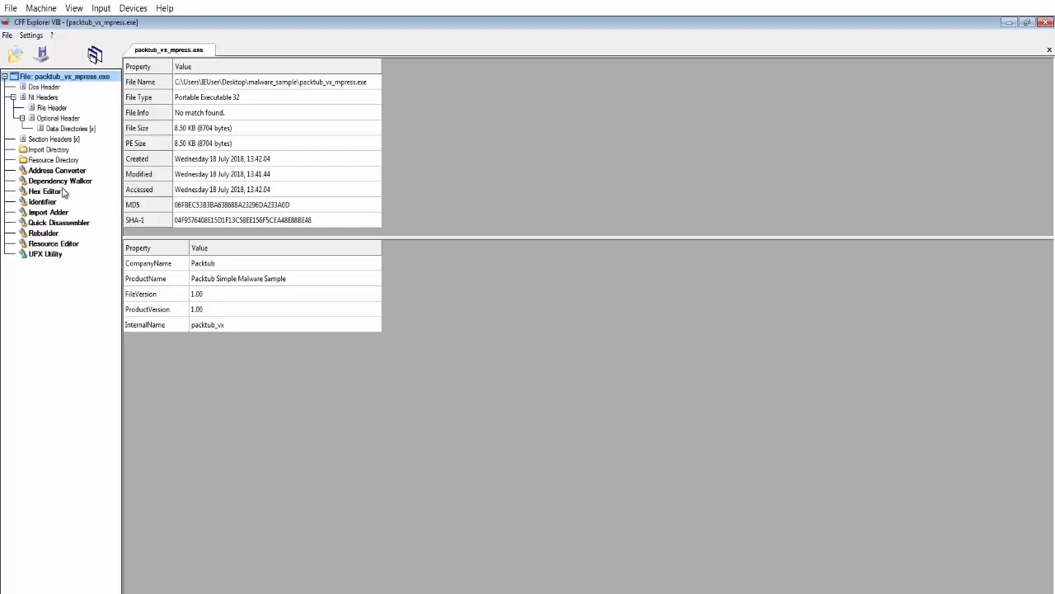
- Compare the functions packtub_vx_mpress.exe imports from MSVBVM60.DLL and KERNEL32.DLL, and close its analysis window
click(49, 151)
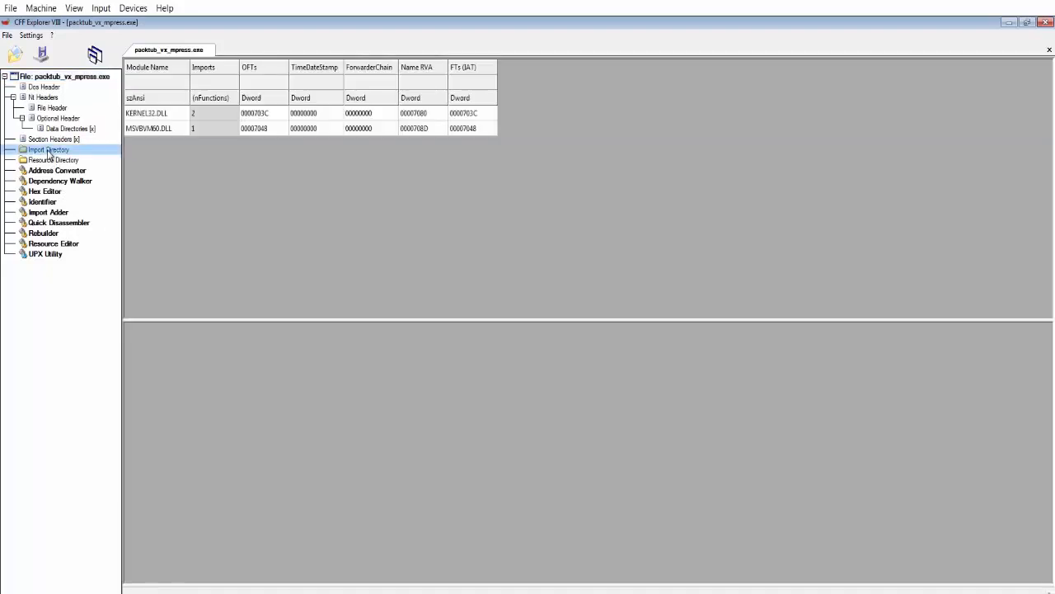
click(169, 128)
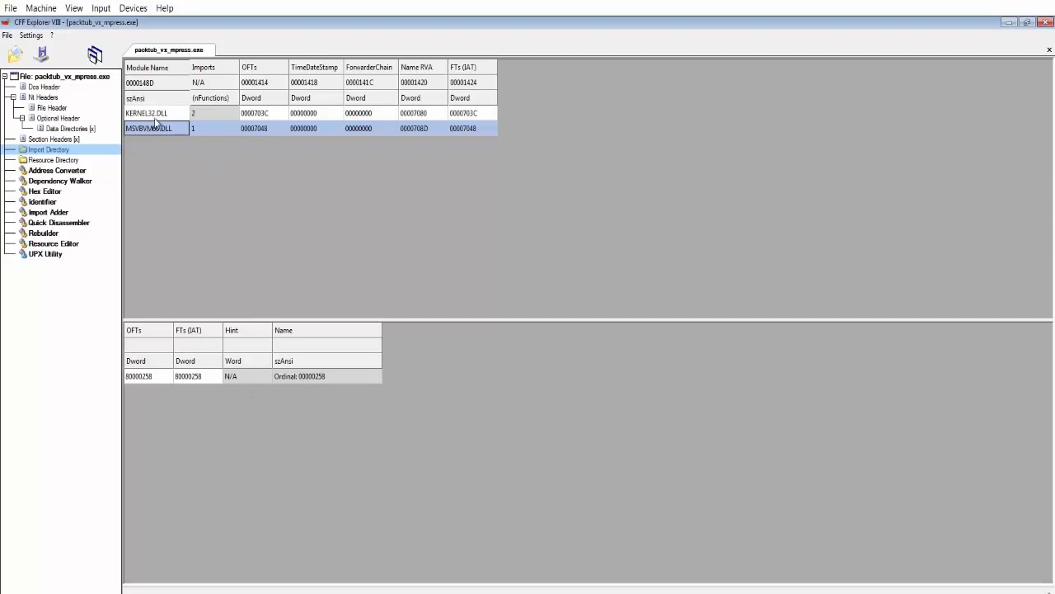
click(155, 116)
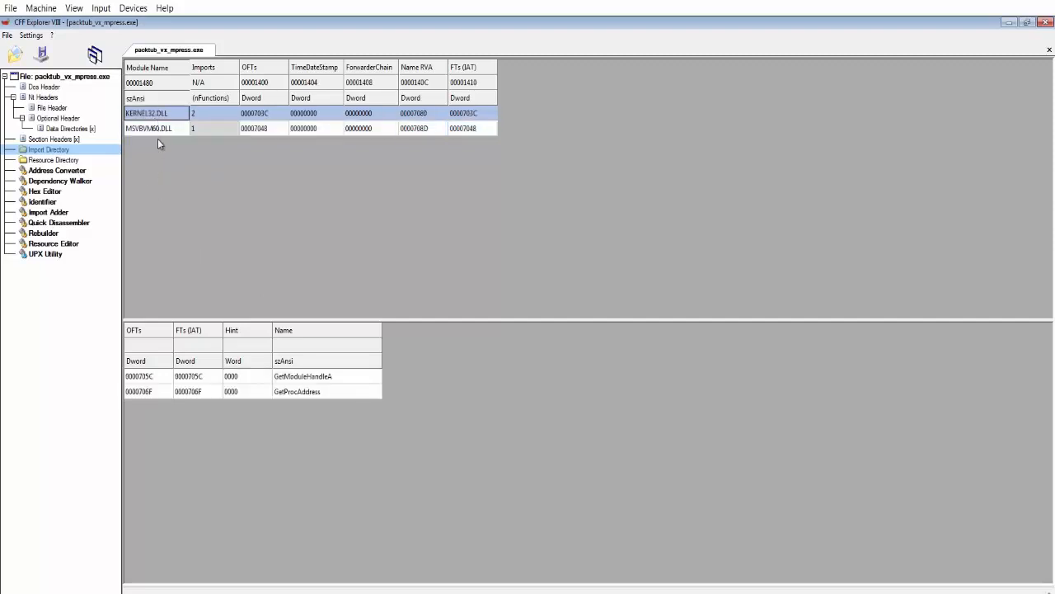
click(160, 129)
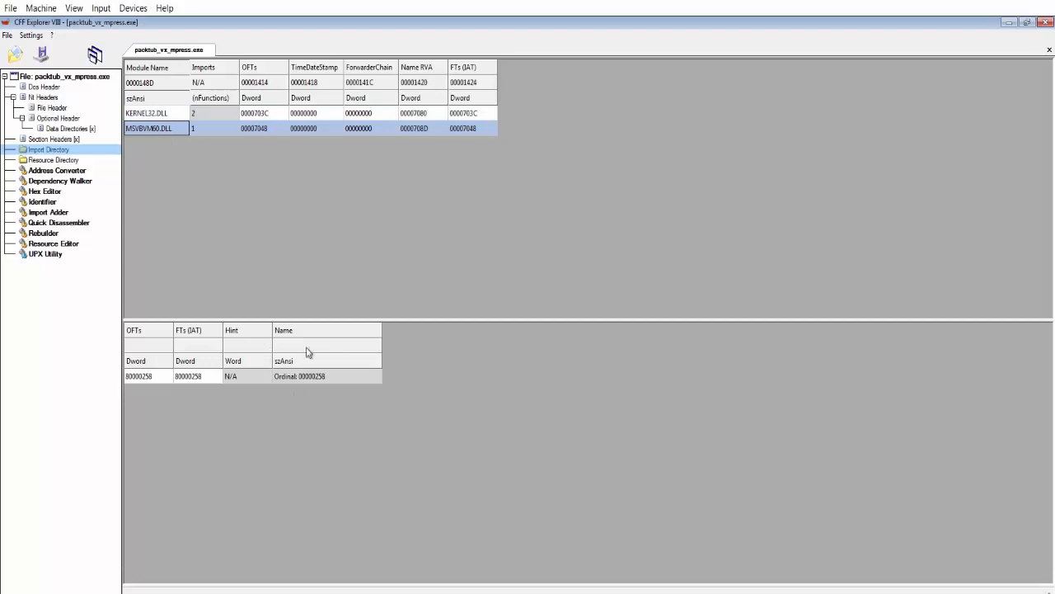
click(1042, 26)
- Open packtub_vx_upx.exe with CFF Explorer and examine its file information and section headers
click(386, 294)
right_click(386, 293)
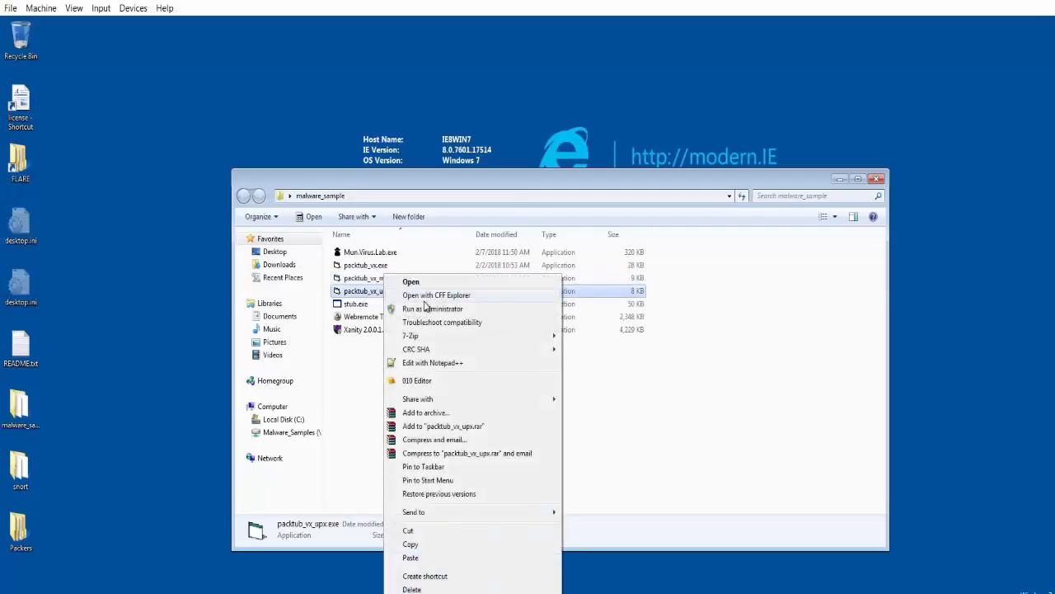
click(424, 300)
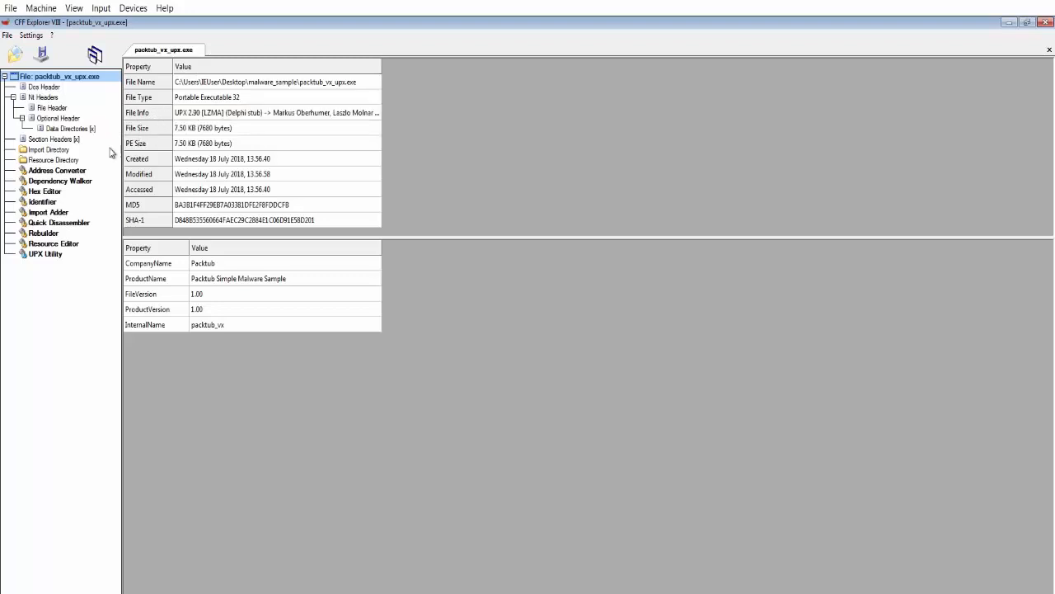
click(55, 139)
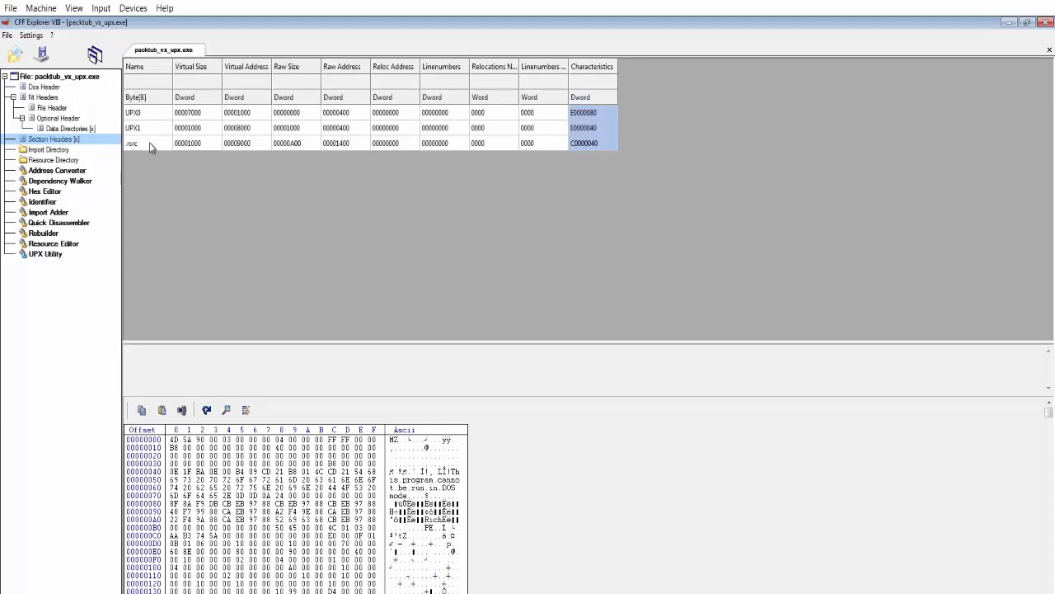
- Examine the functions packtub_vx_upx.exe imports from MSVBVM60.DLL and KERNEL32.DLL, including VirtualAlloc, and close its analysis window
click(59, 151)
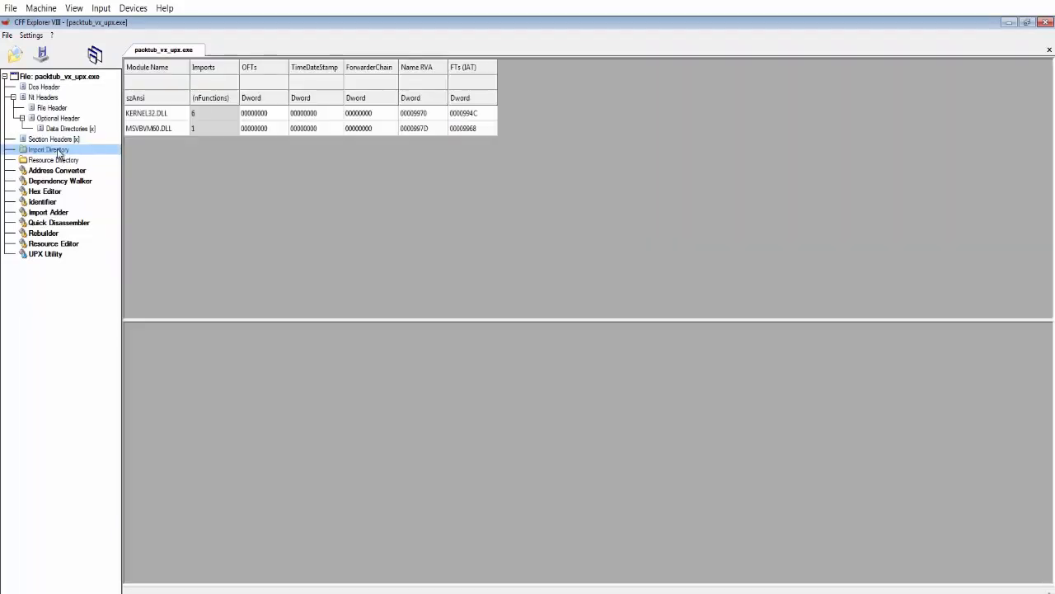
click(137, 131)
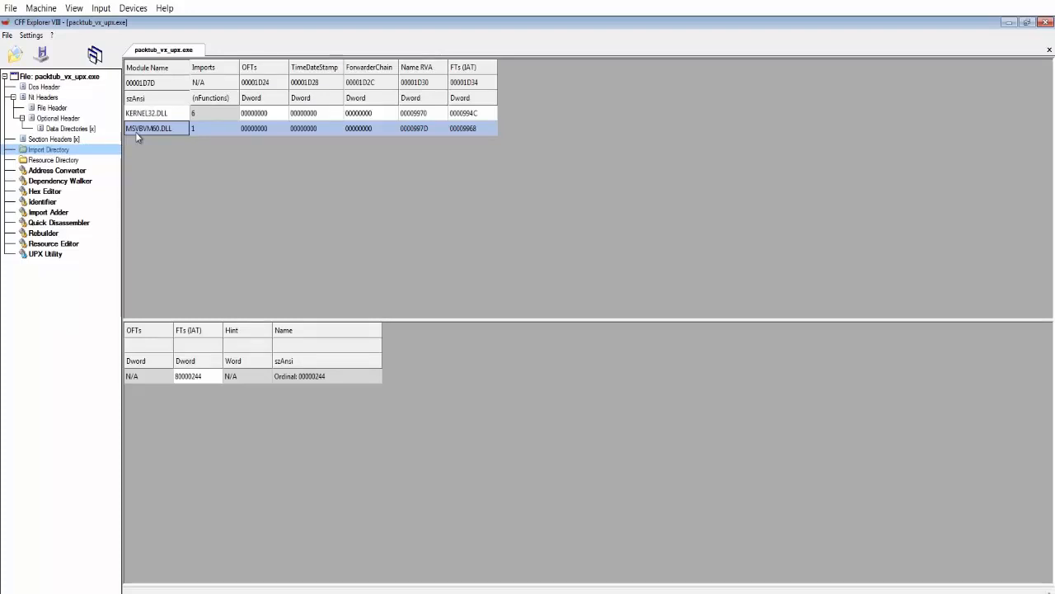
click(145, 116)
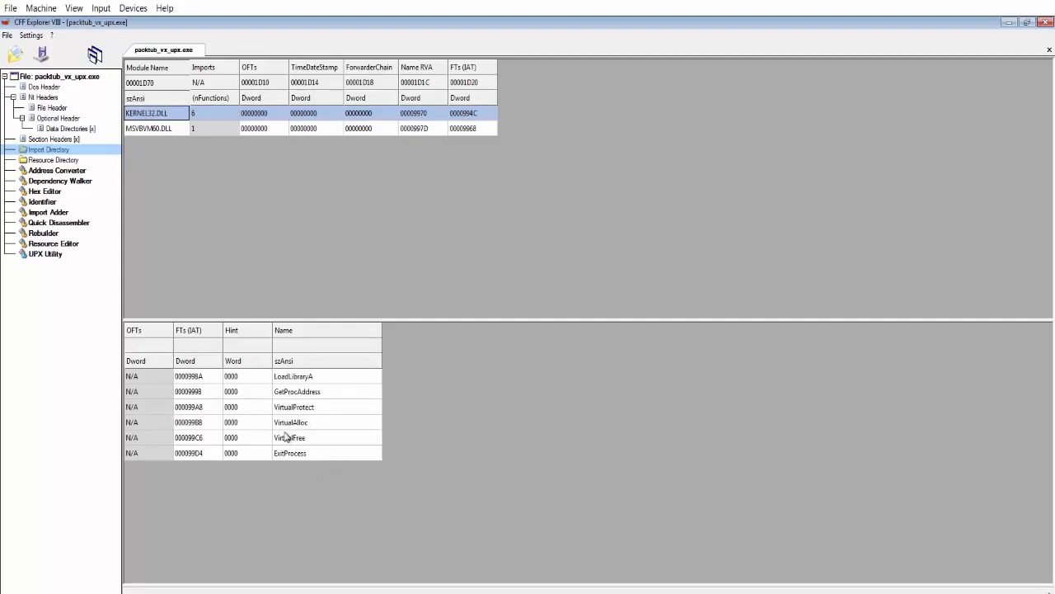
click(139, 425)
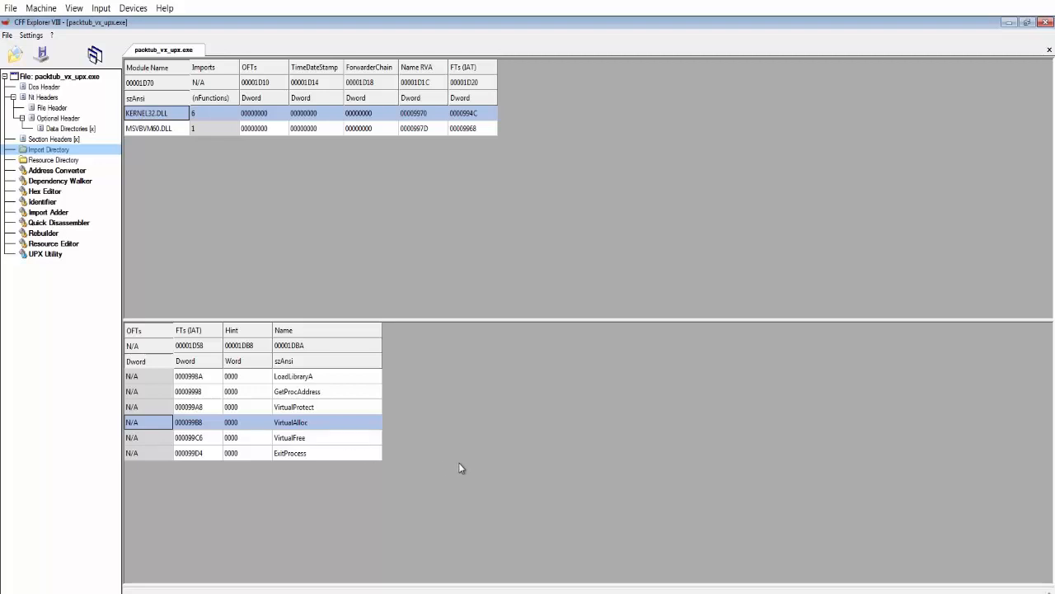
click(1045, 22)
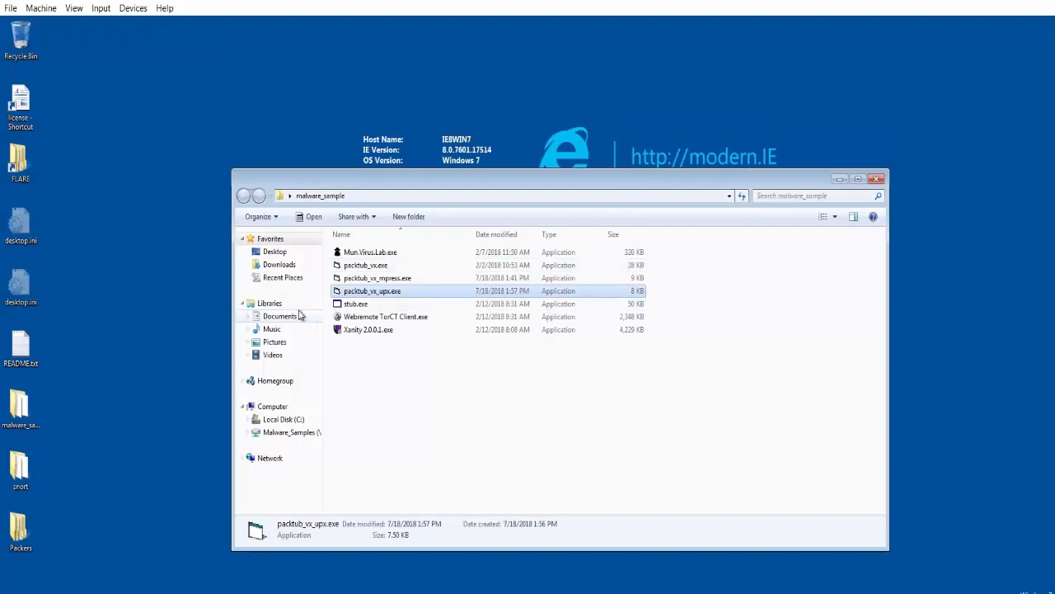
- Launch the win32 version of bytehist.exe from the desktop Packers folder and generate the histogram for packtub_vx.exe
click(22, 530)
double_click(22, 531)
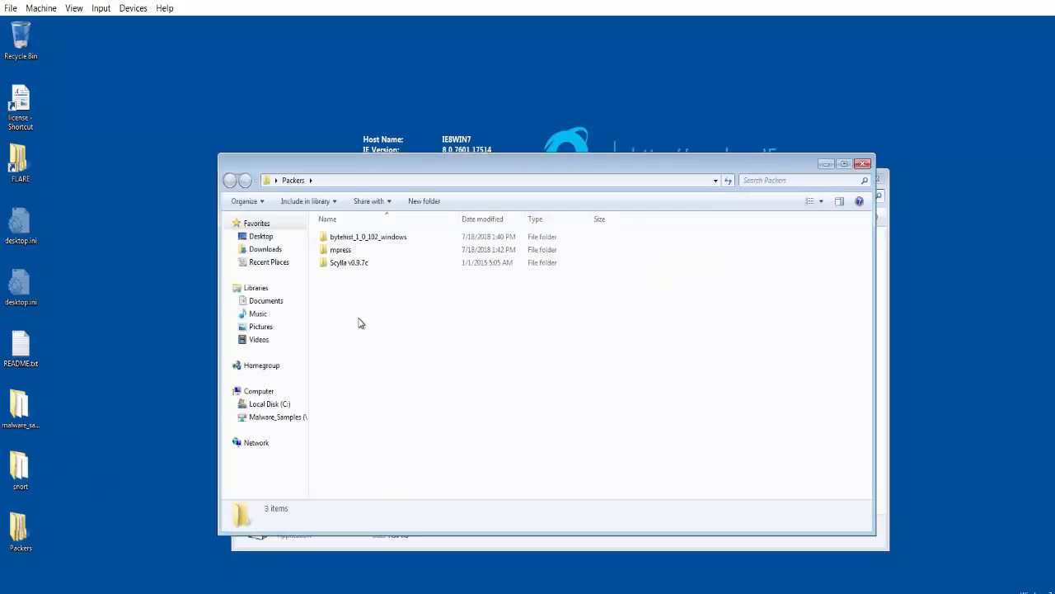
double_click(359, 238)
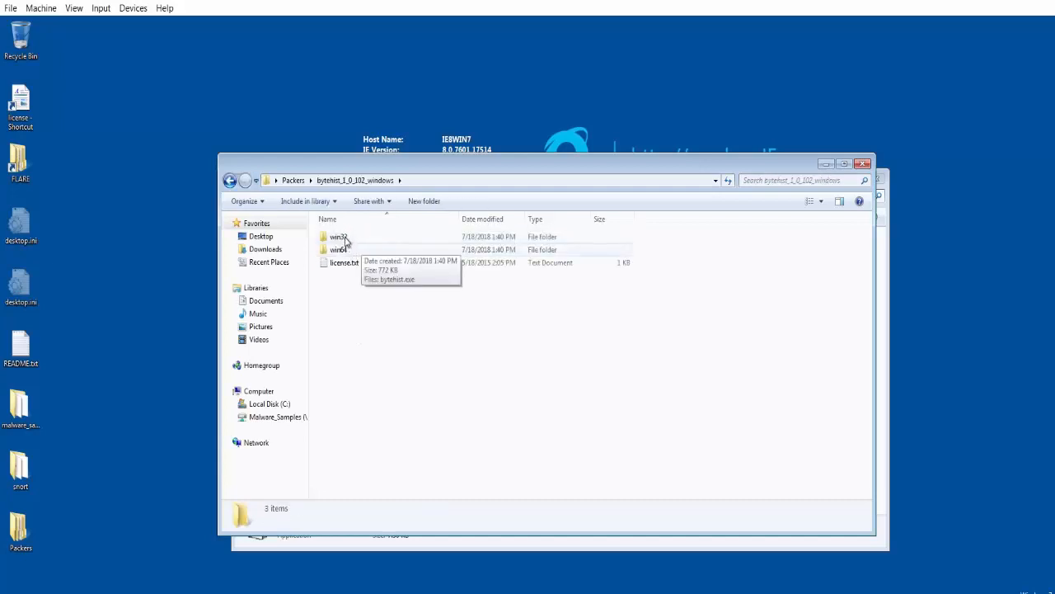
double_click(340, 238)
drag(400, 164, 597, 176)
double_click(545, 249)
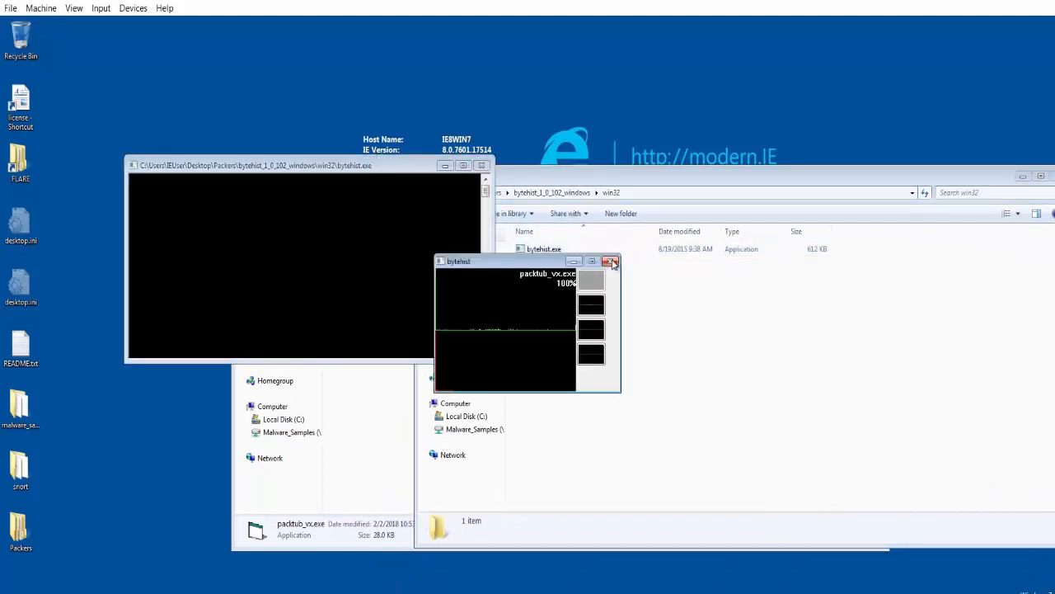
- Close the bytehist window and save the packtub_vx.exe histograms in malware_sample as nopacking.png
click(611, 262)
click(537, 368)
text(nopacking.png)
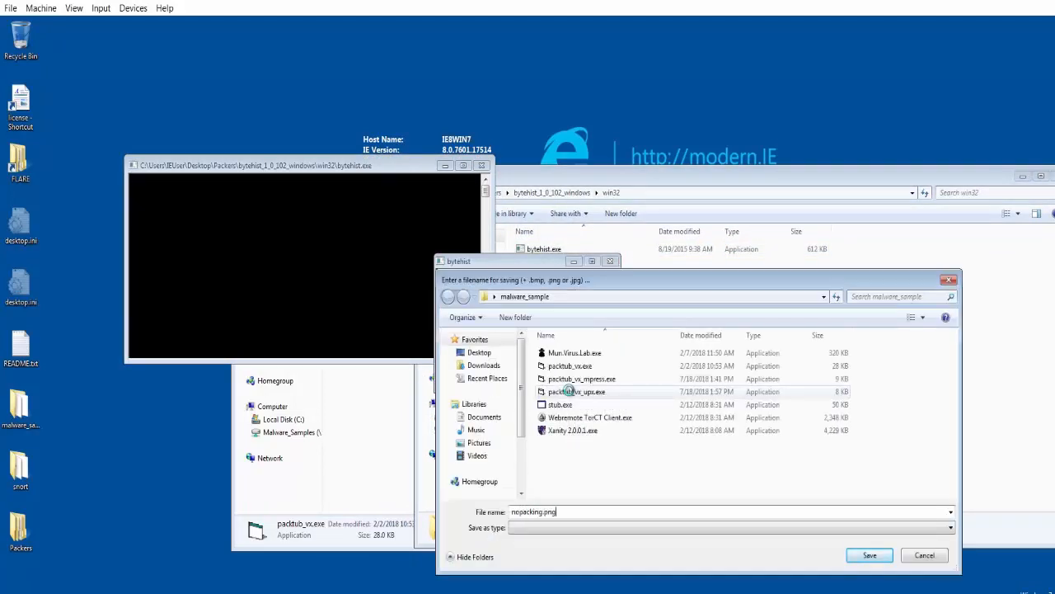
key(Return)
- Open nopacking.png and examine the enlarged byte histogram of the whole packtub_vx.exe file
double_click(371, 265)
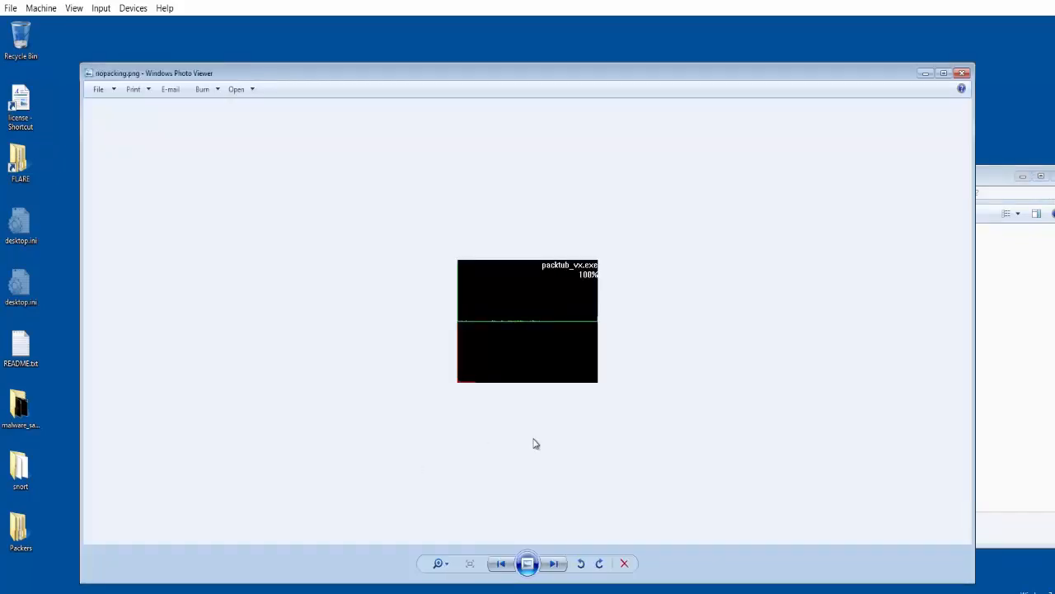
click(438, 563)
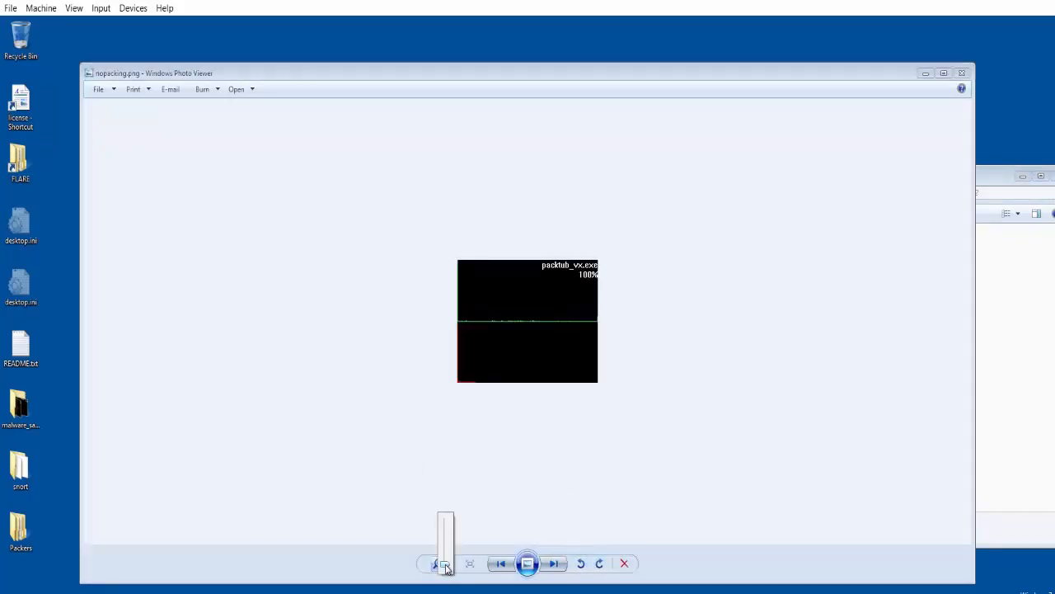
scroll(444, 563, up, 5)
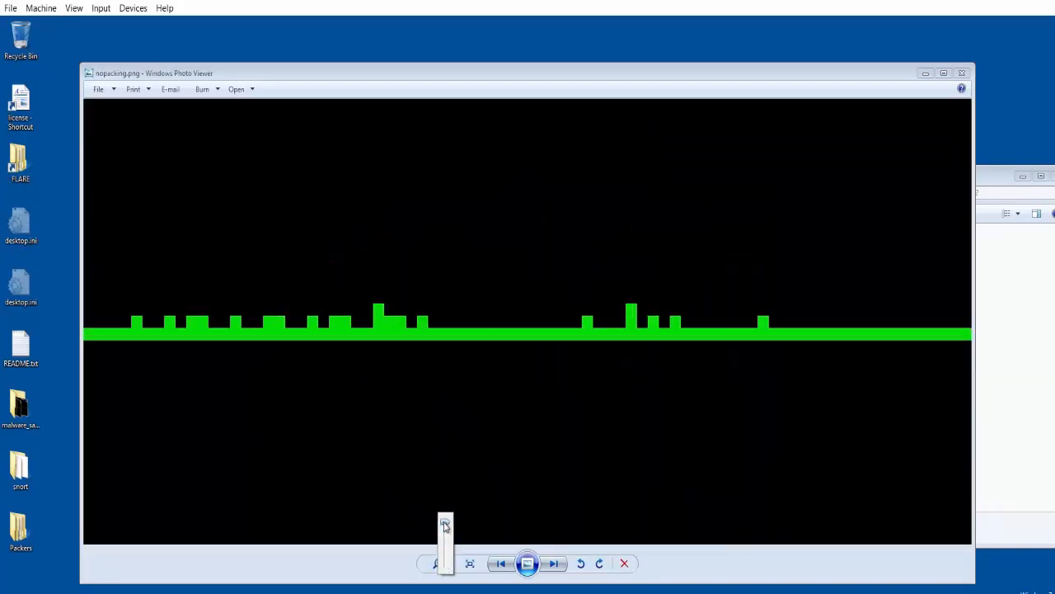
mouse_move(453, 552)
mouse_down()
mouse_move(445, 561)
mouse_move(458, 540)
mouse_move(449, 529)
mouse_move(460, 550)
mouse_up()
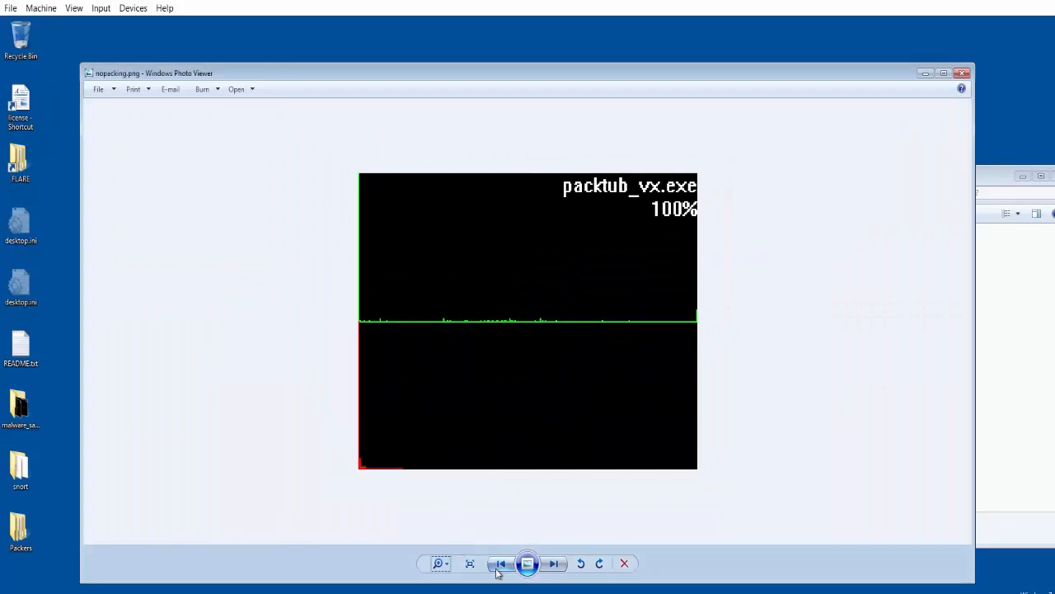
- Show the .text section histogram of packtub_vx.exe and examine its byte distribution enlarged
click(561, 563)
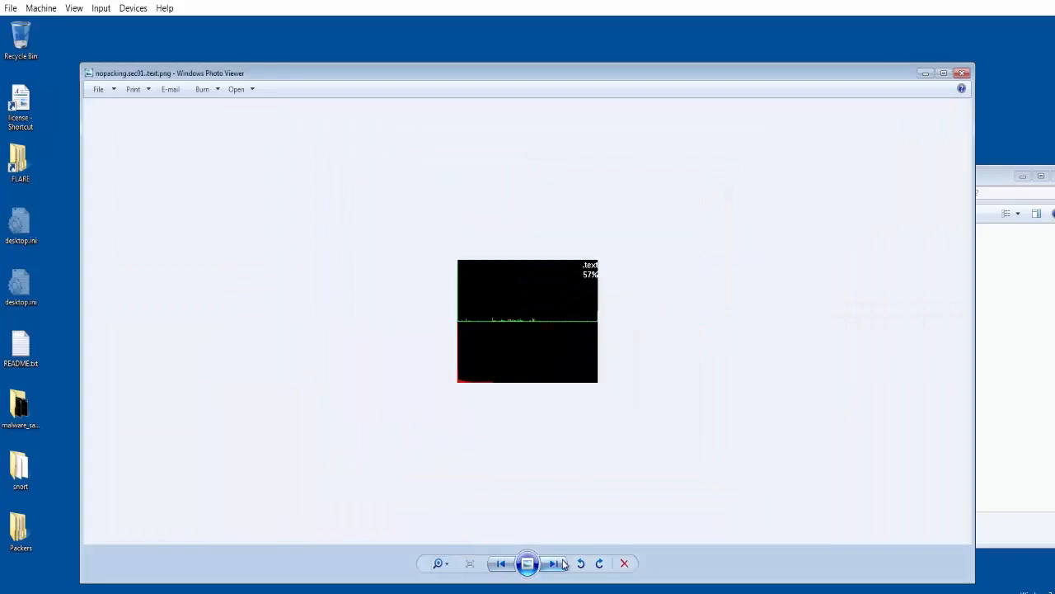
click(446, 563)
drag(446, 563, 445, 544)
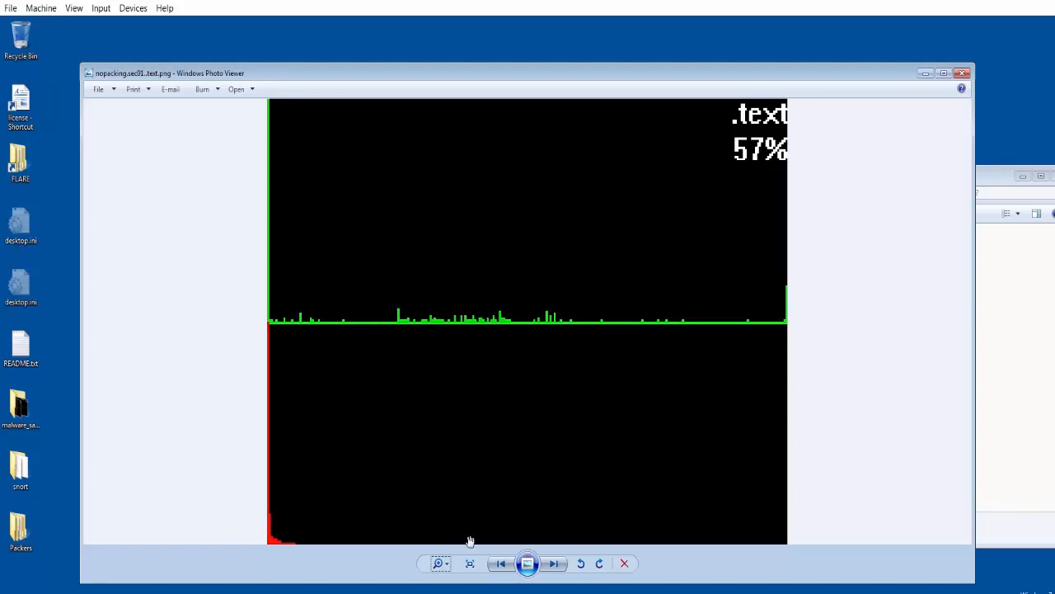
- Show the .data section histogram of packtub_vx.exe, examine it enlarged, and close the image viewer
click(568, 567)
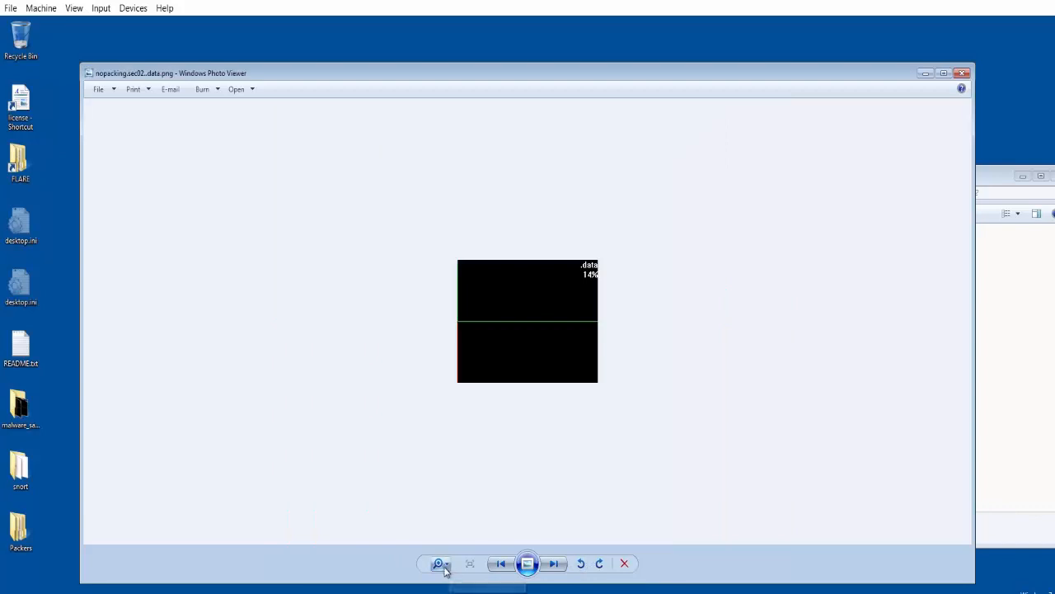
drag(438, 564, 441, 542)
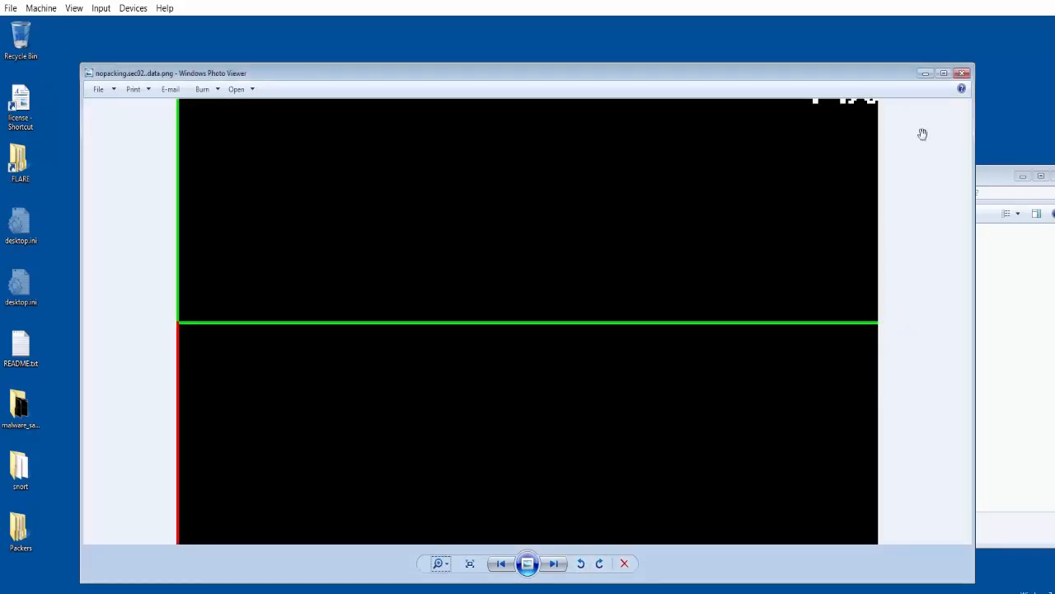
click(962, 73)
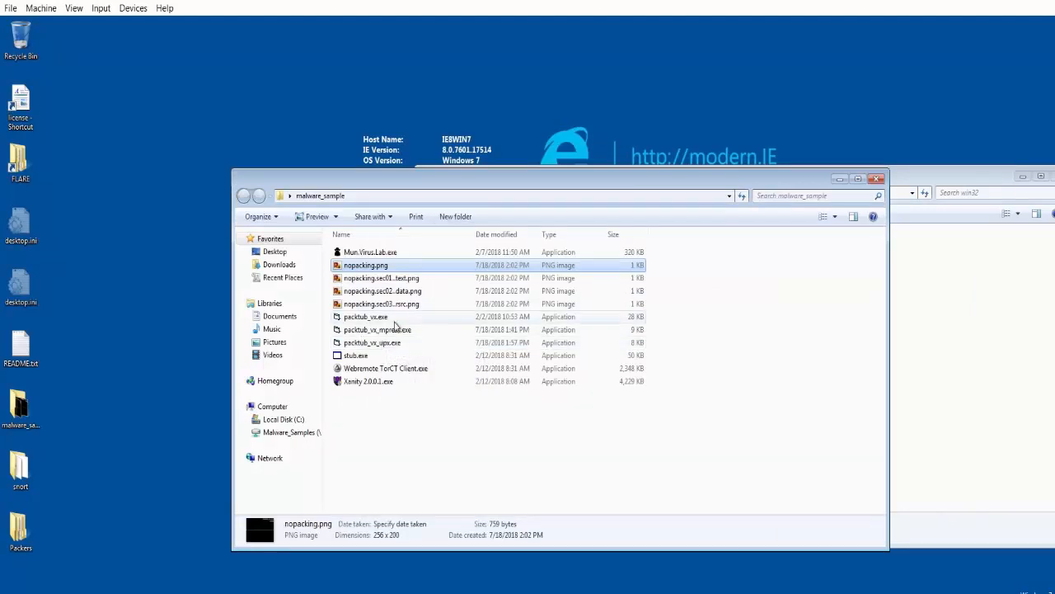
- Generate the bytehist histogram for packtub_vx_mpress.exe and save the images in malware_sample as mpress.png
click(922, 357)
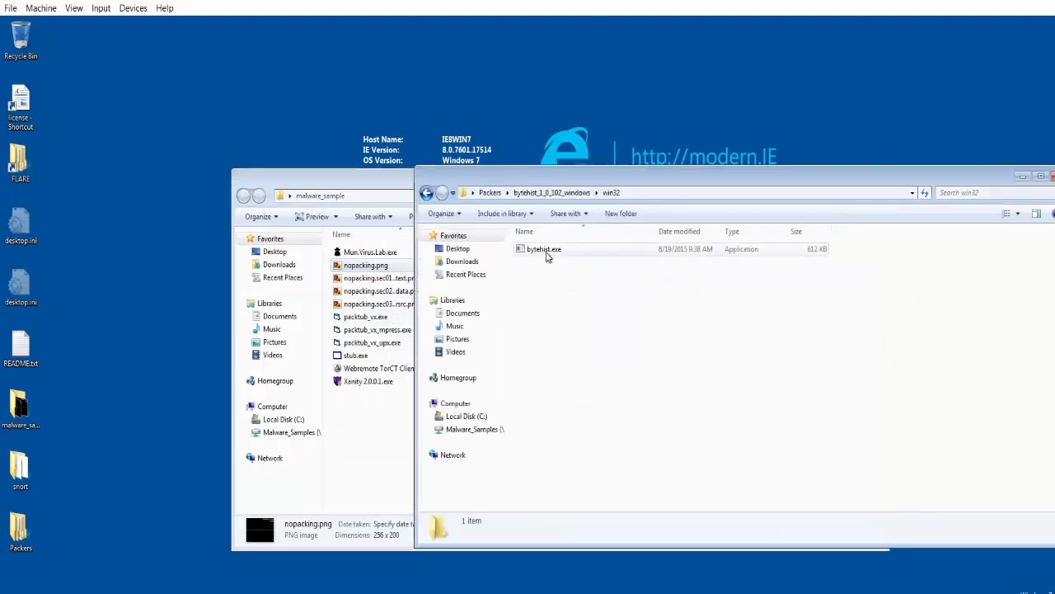
click(404, 331)
drag(379, 329, 530, 249)
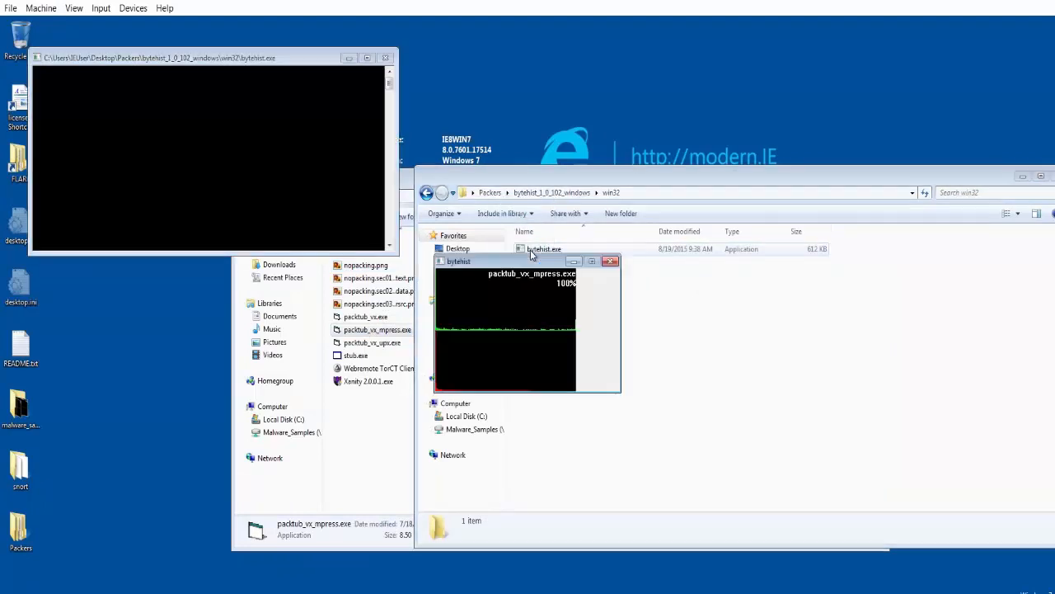
click(610, 262)
click(528, 366)
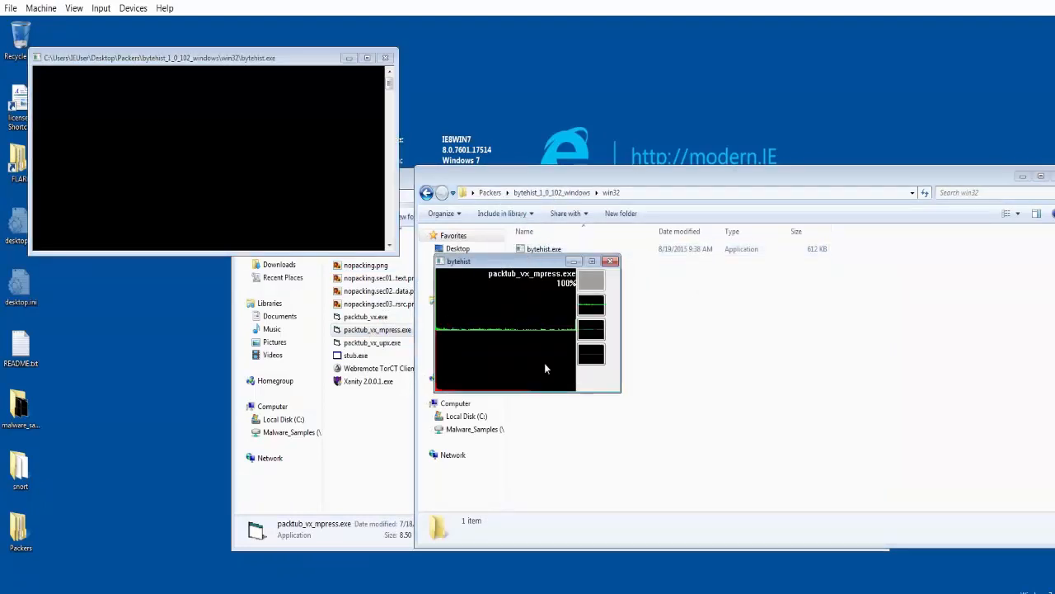
text(mpress.pn)
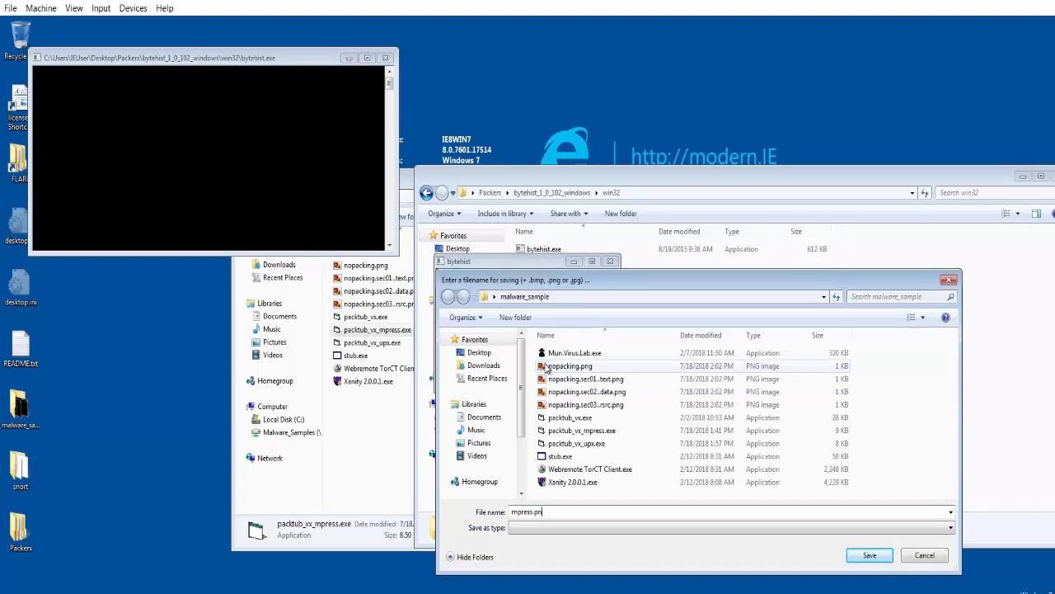
text(g)
key(Return)
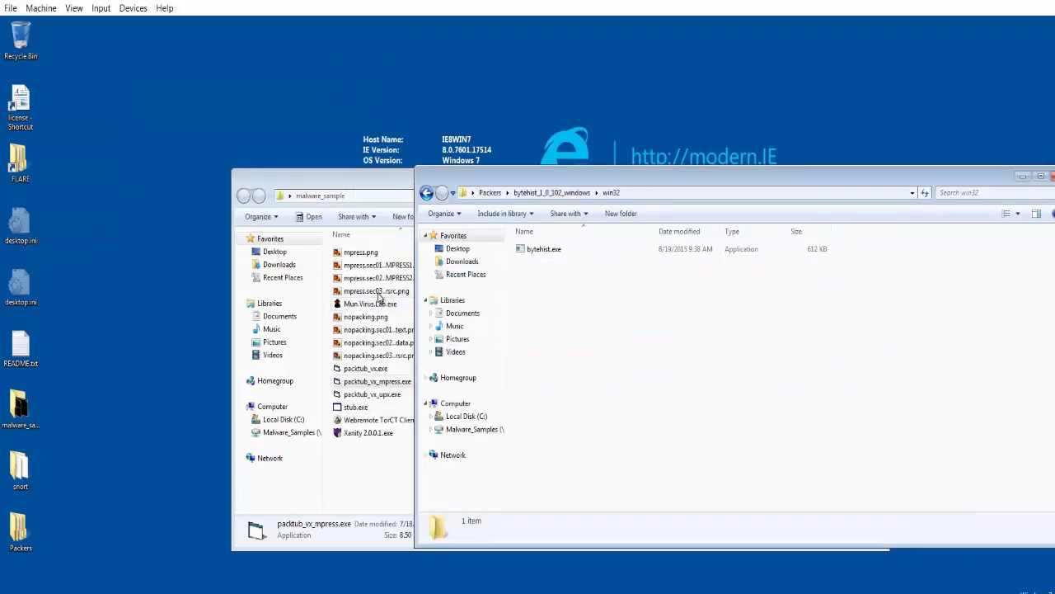
- Open the MPRESS1 section histogram from malware_sample, examine its byte distribution enlarged, and close the image
click(377, 264)
double_click(377, 265)
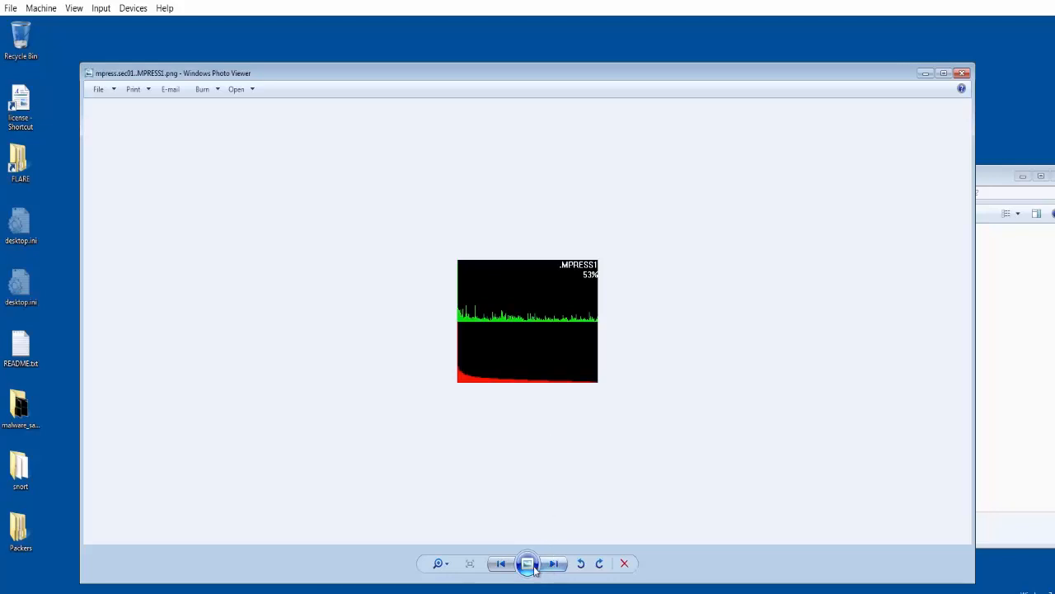
click(441, 562)
drag(444, 549, 446, 548)
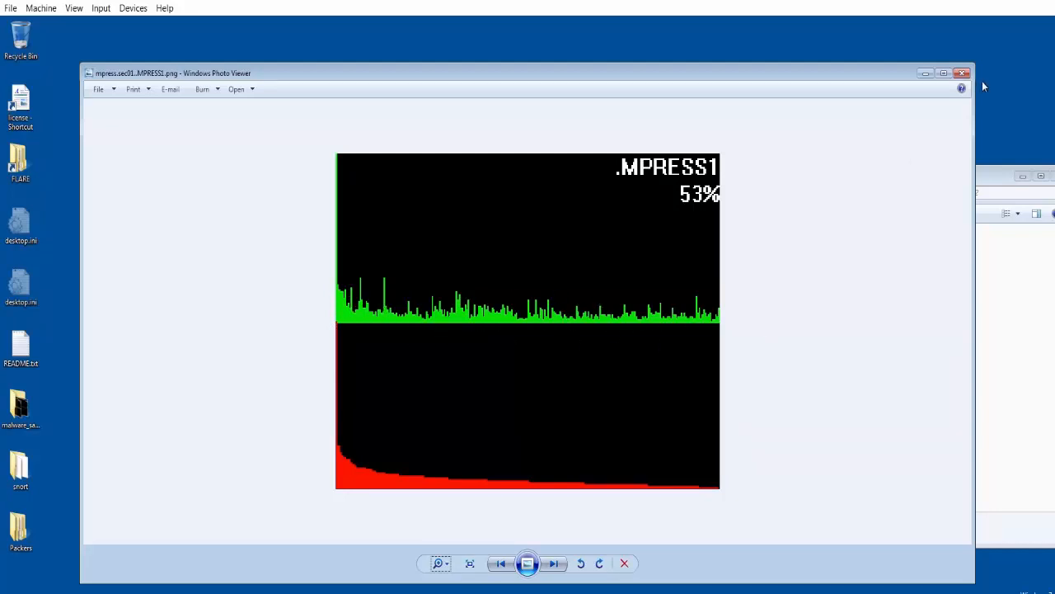
click(960, 73)
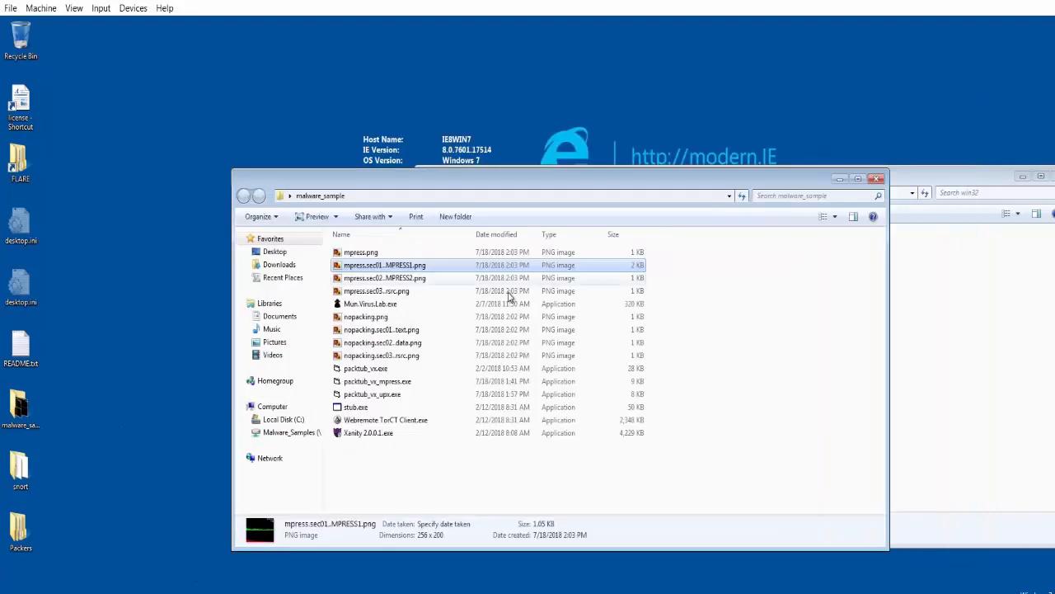
- Open the MPRESS2 section histogram, enlarge it to examine its byte distribution, and close the viewer
double_click(421, 278)
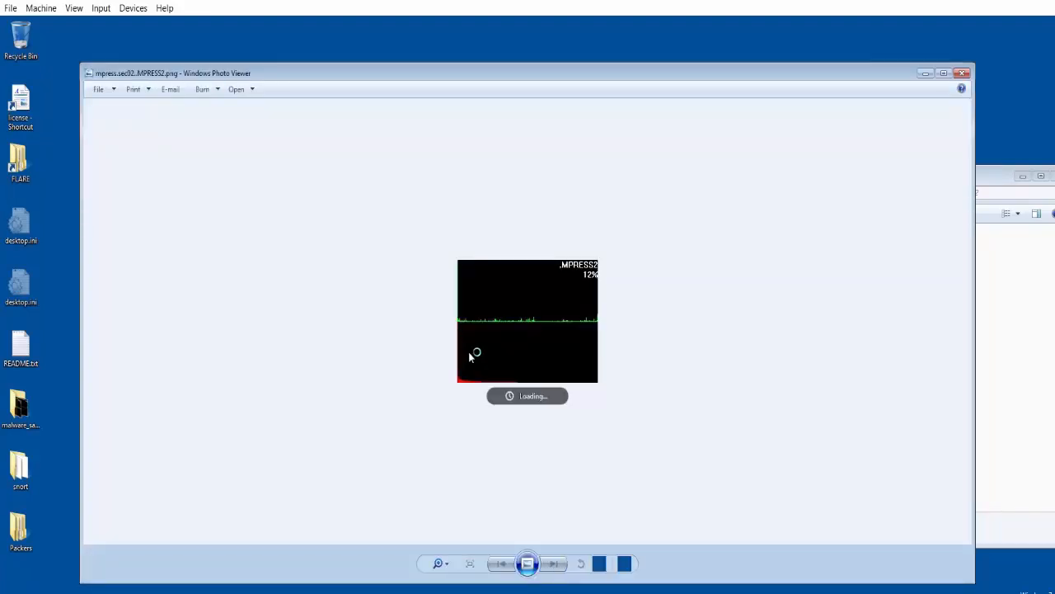
click(438, 563)
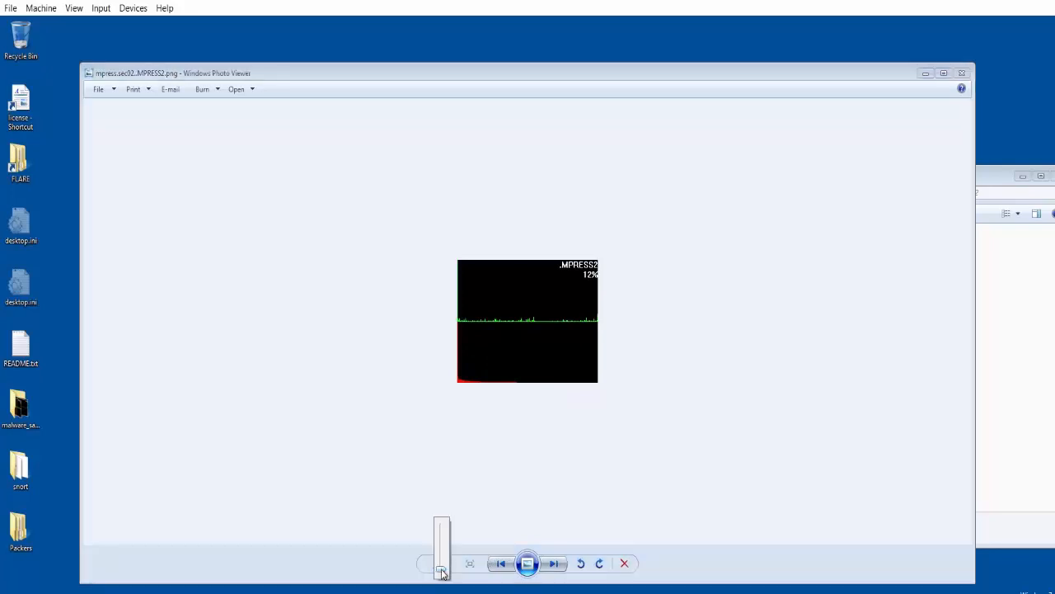
drag(442, 575, 442, 550)
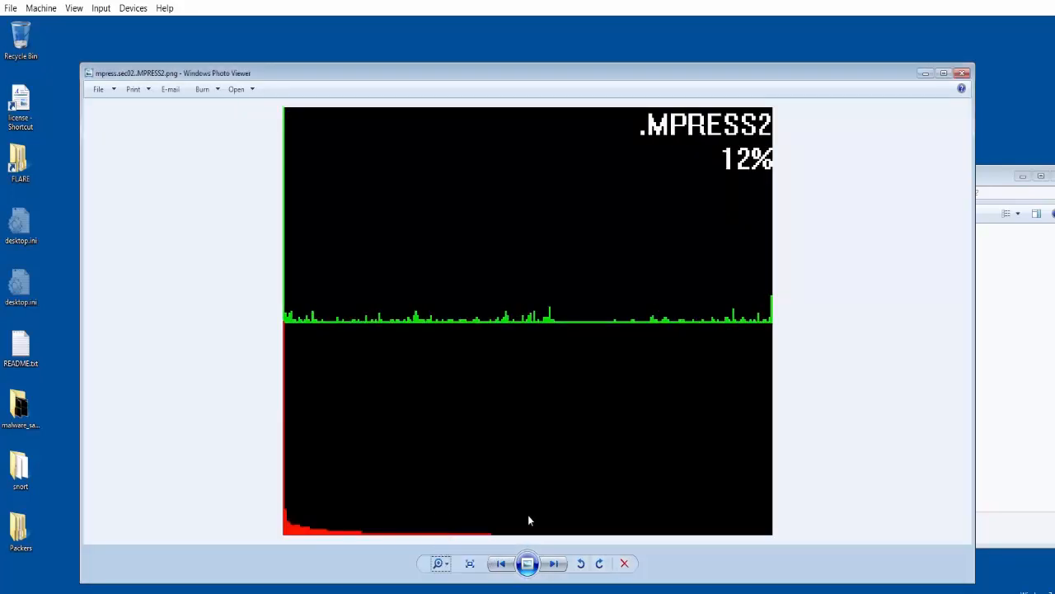
click(963, 74)
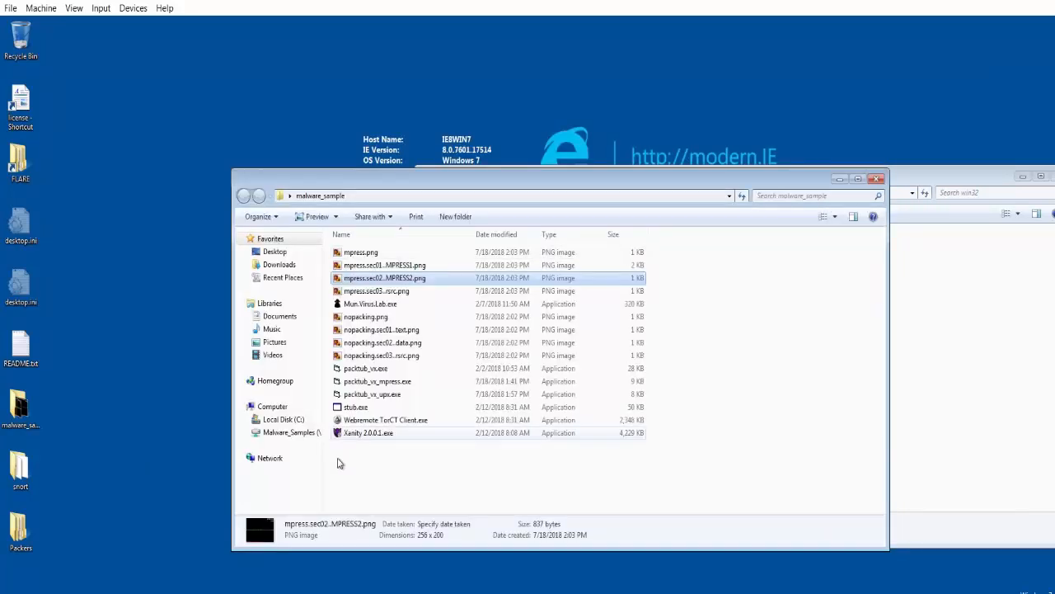